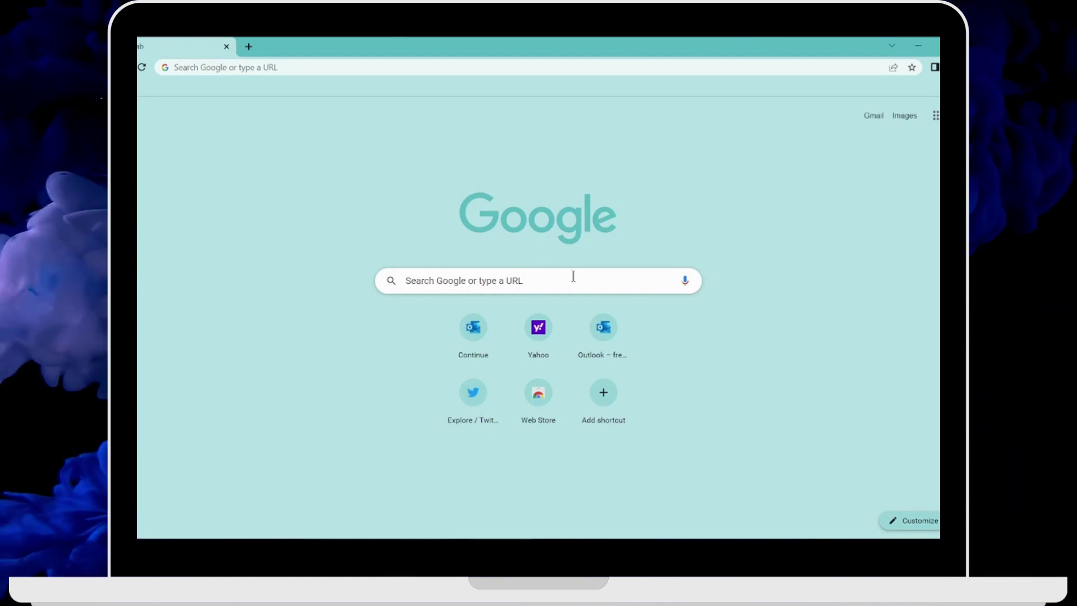
- Run a Google search for 'udemy'
click(574, 280)
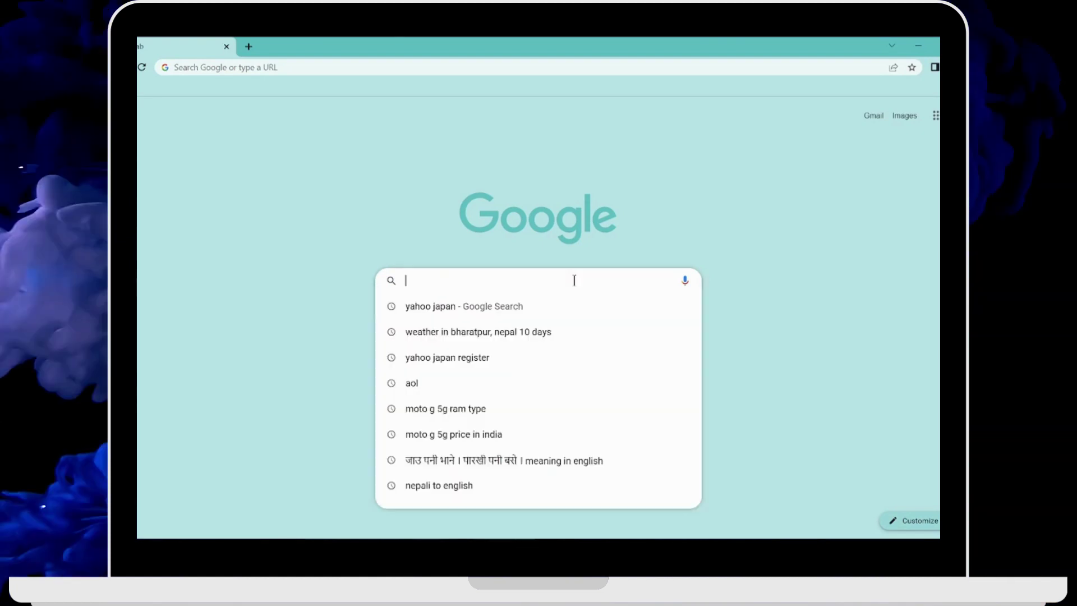
text(ud)
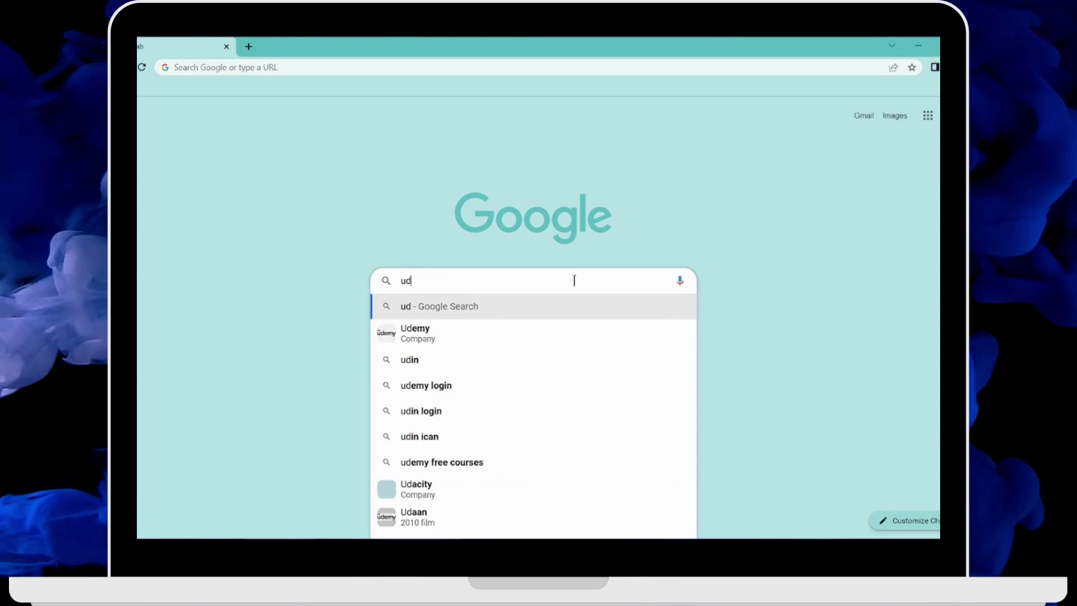
text(emy)
key(Return)
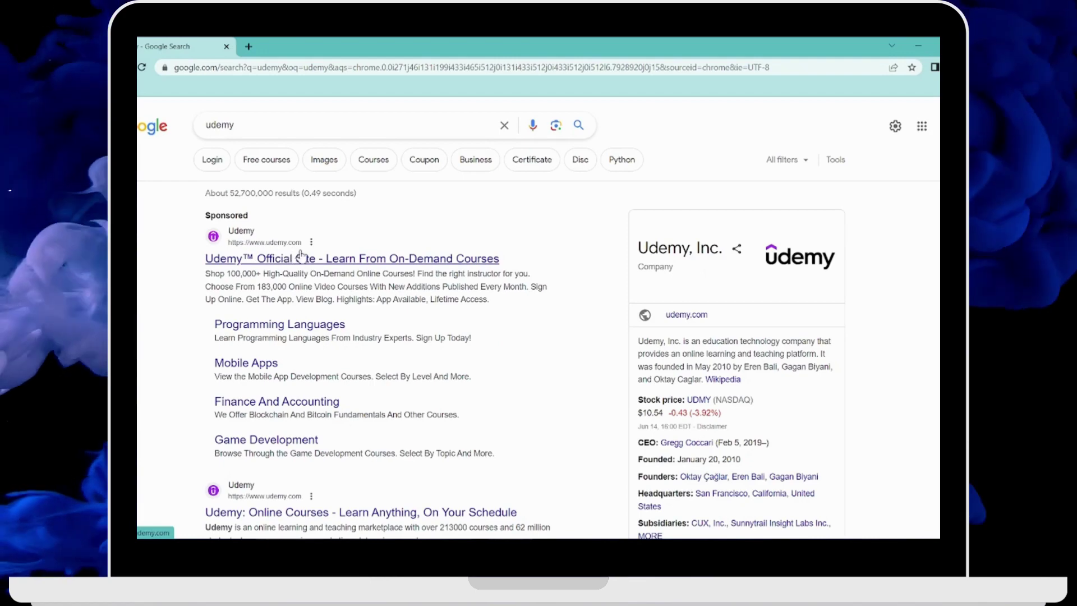
- Open the sponsored 'Udemy™ Official Site' result to load Udemy's homepage
click(304, 256)
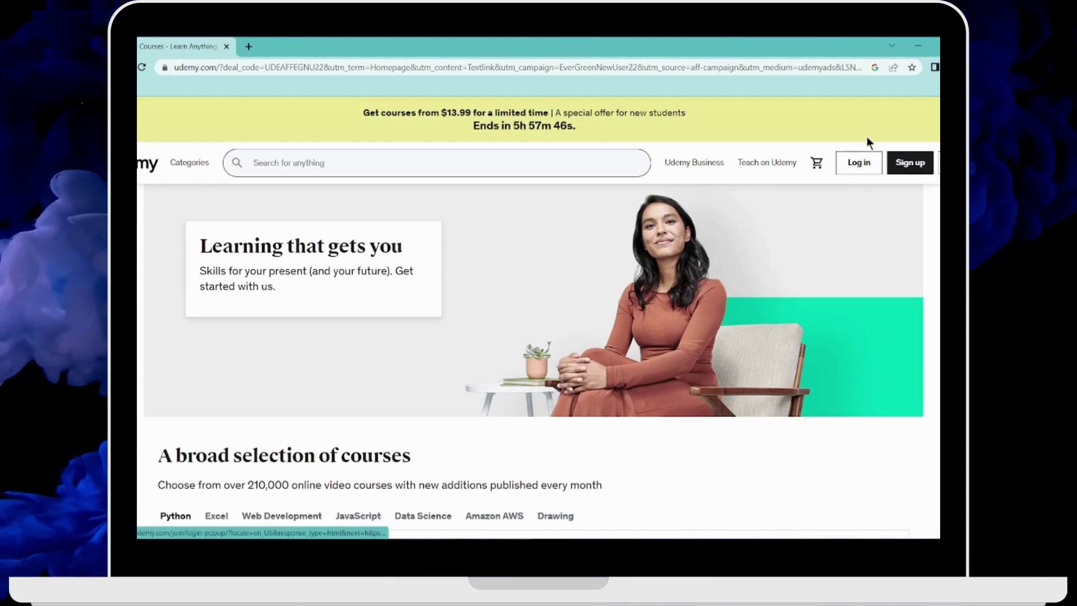
- Go to Udemy's login page from the header's Log in button
click(857, 169)
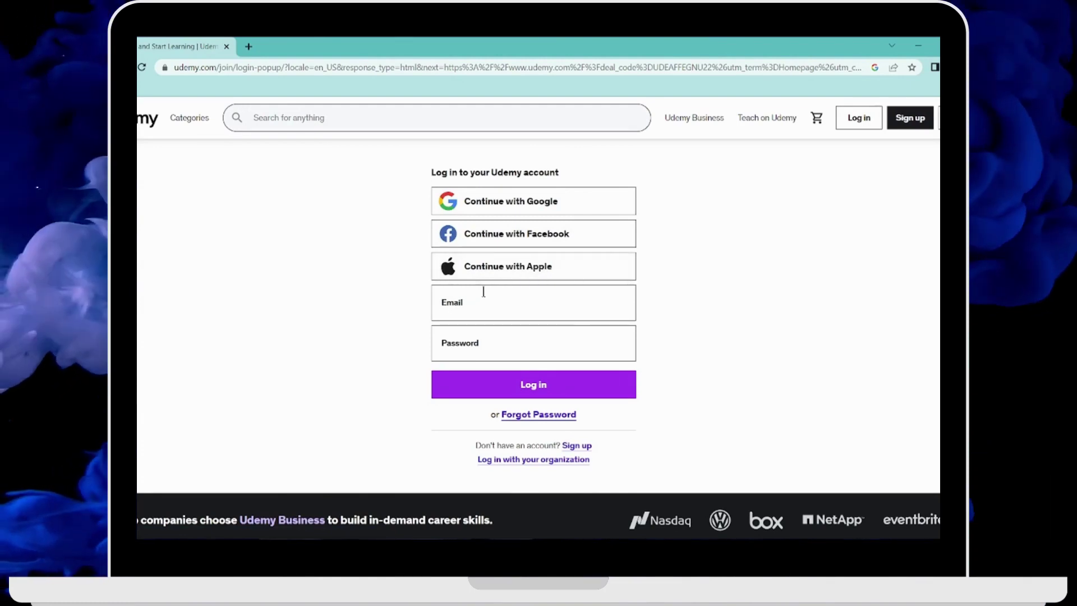
- Fill the login Email field with the saved address from Chrome autofill
click(483, 302)
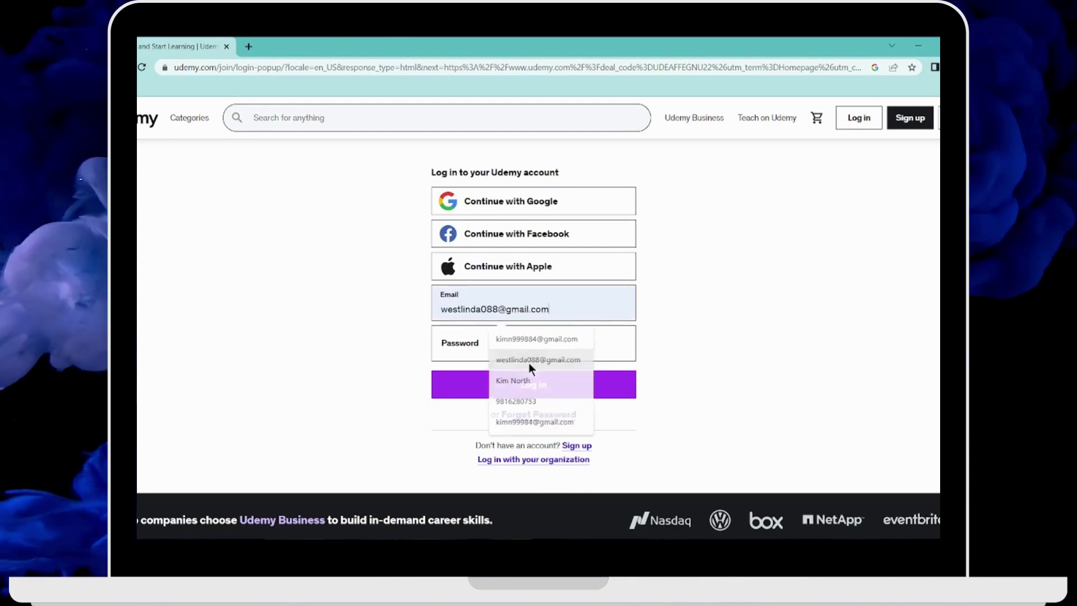
click(530, 360)
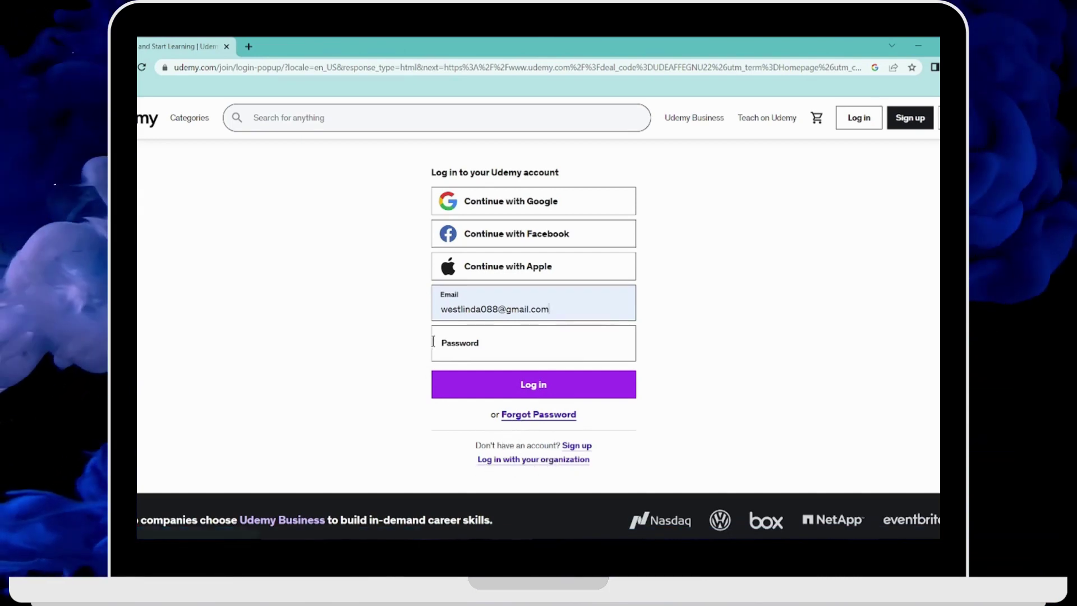
- Paste the password into the Password field and submit the login
click(486, 342)
key(ctrl+v)
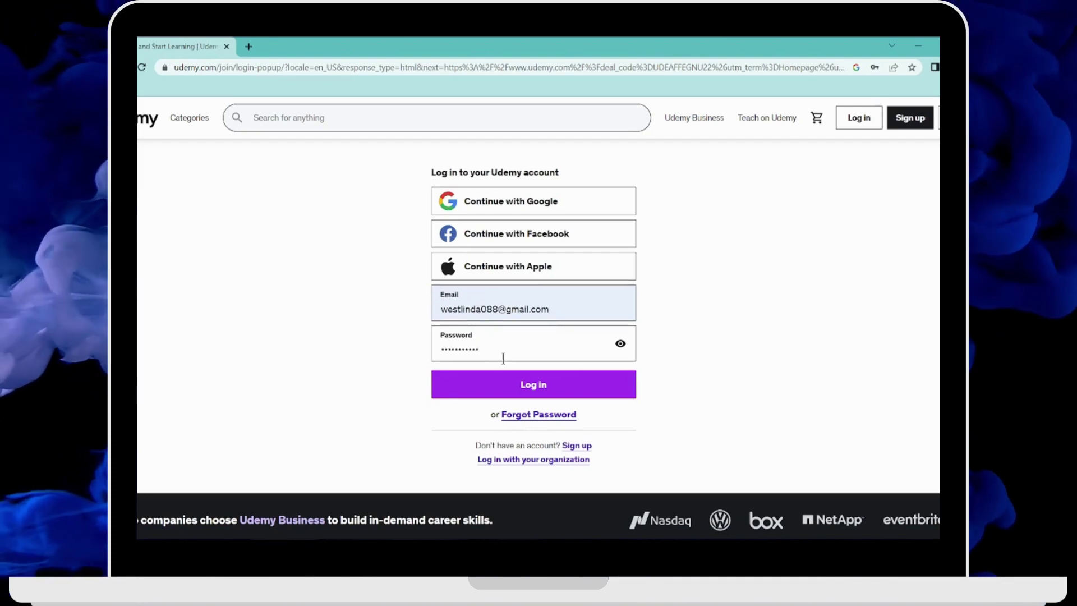
click(520, 385)
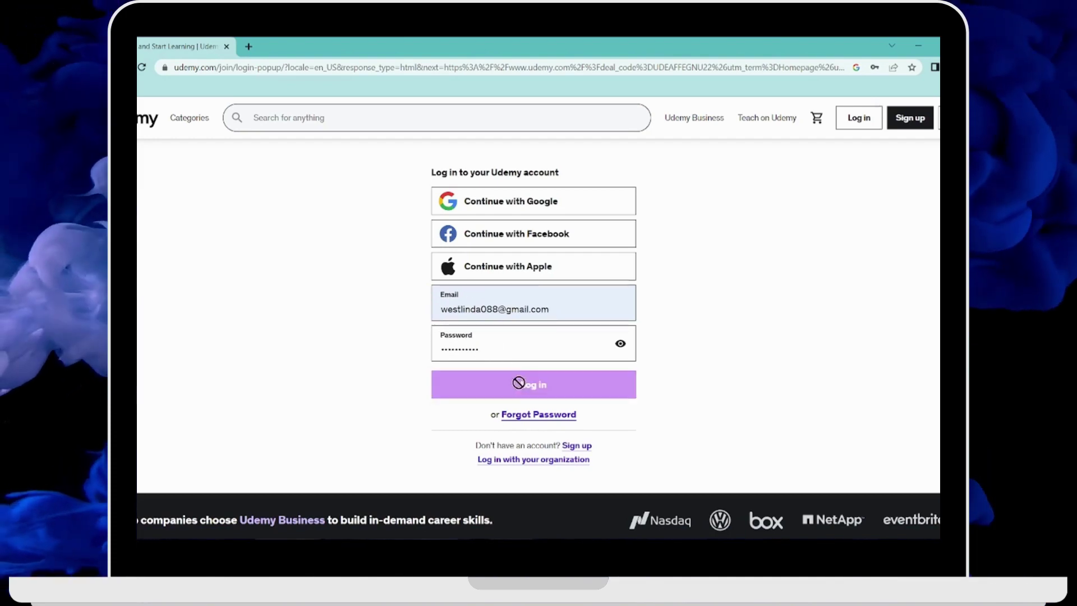